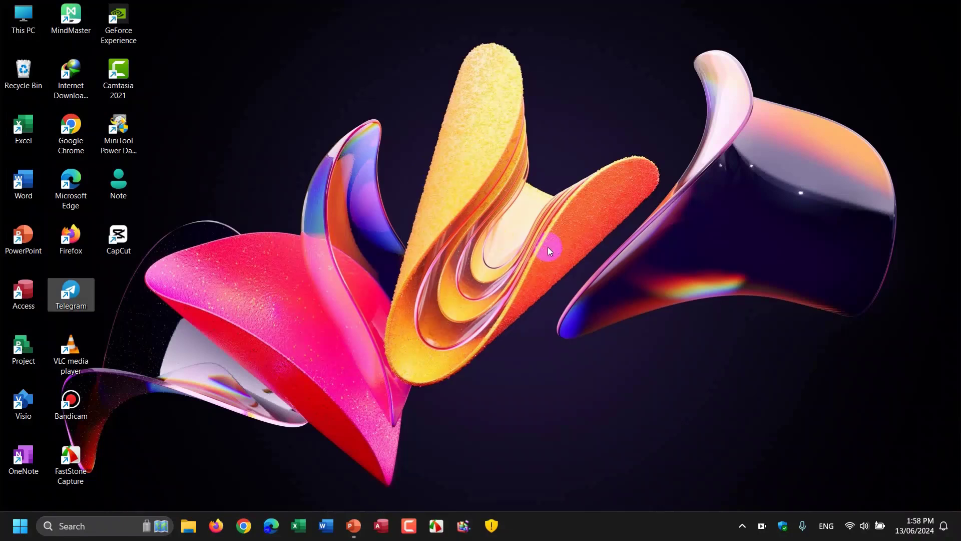
# Step: Refresh the desktop and restore the 'Set Up Slide show Presentation' PowerPoint window from the taskbar
pyautogui.click(548, 241)
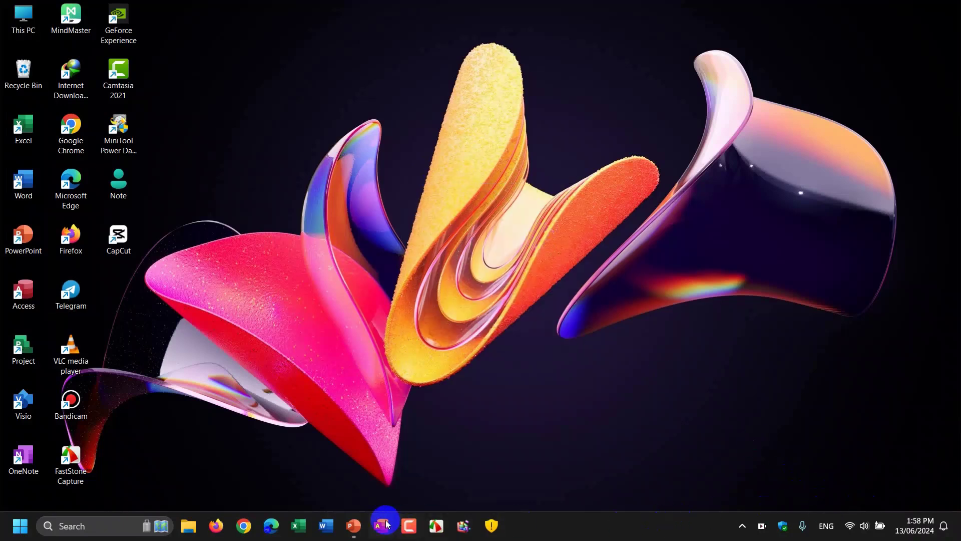
pyautogui.click(354, 525)
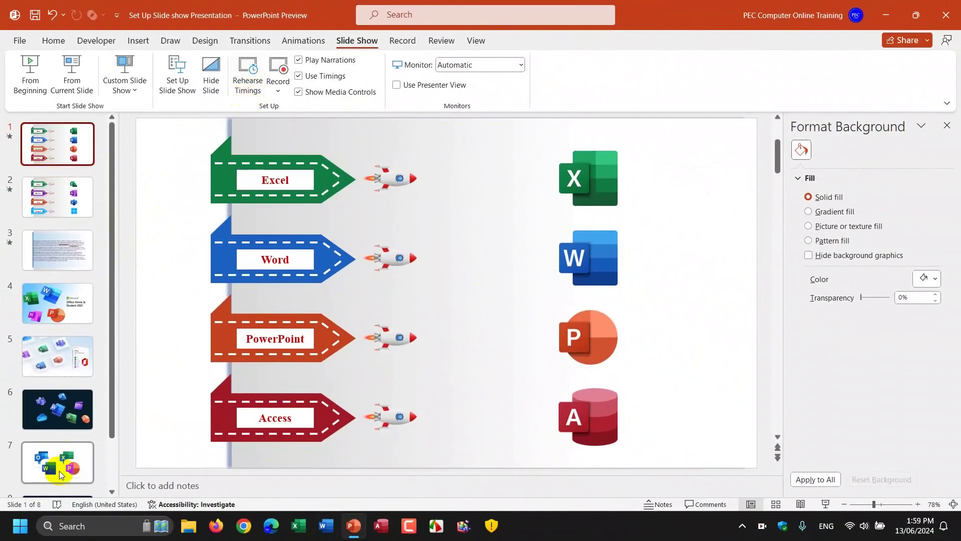
# Step: Delete slide 3, the text-only Microsoft Office slide, leaving seven slides
pyautogui.scroll(-2, 62, 443)
pyautogui.scroll(2, 62, 443)
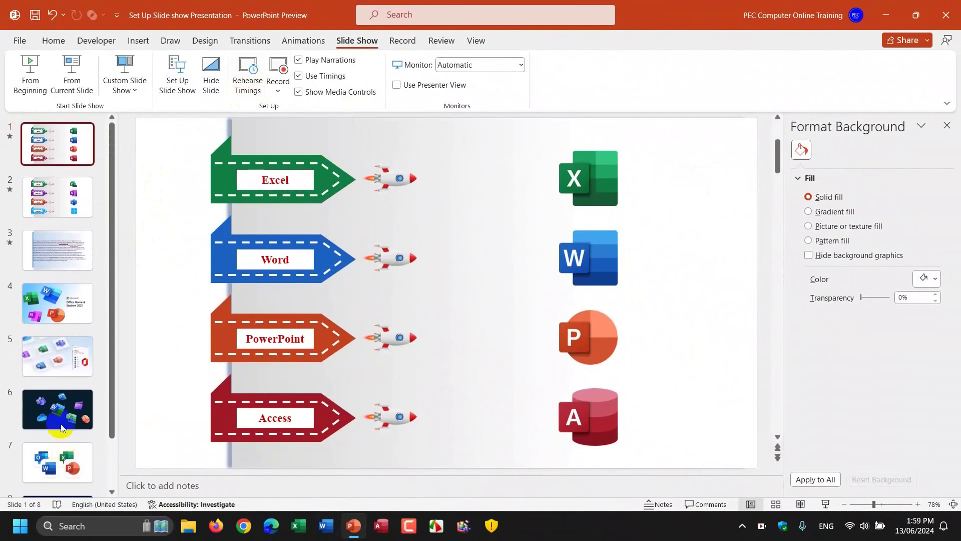
pyautogui.click(73, 233)
pyautogui.rightClick(73, 232)
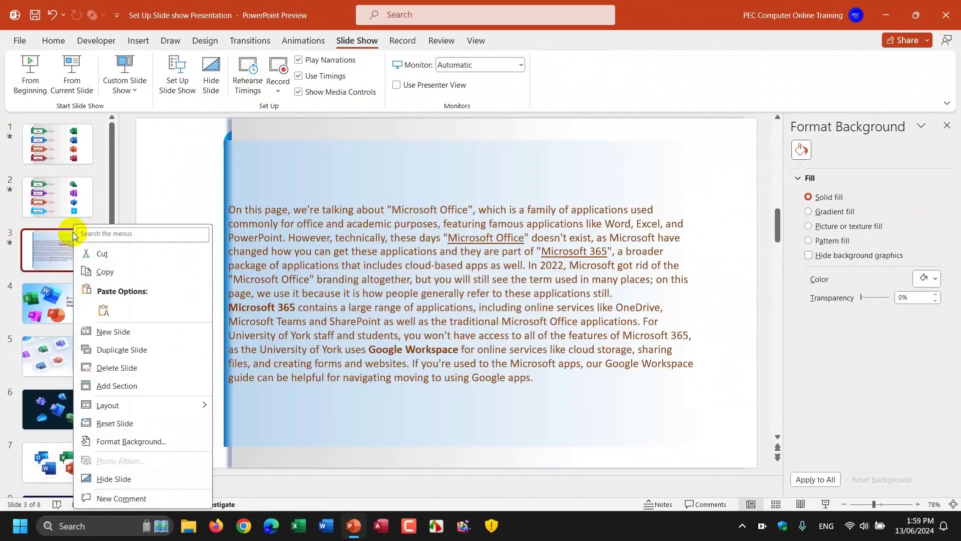
pyautogui.click(118, 367)
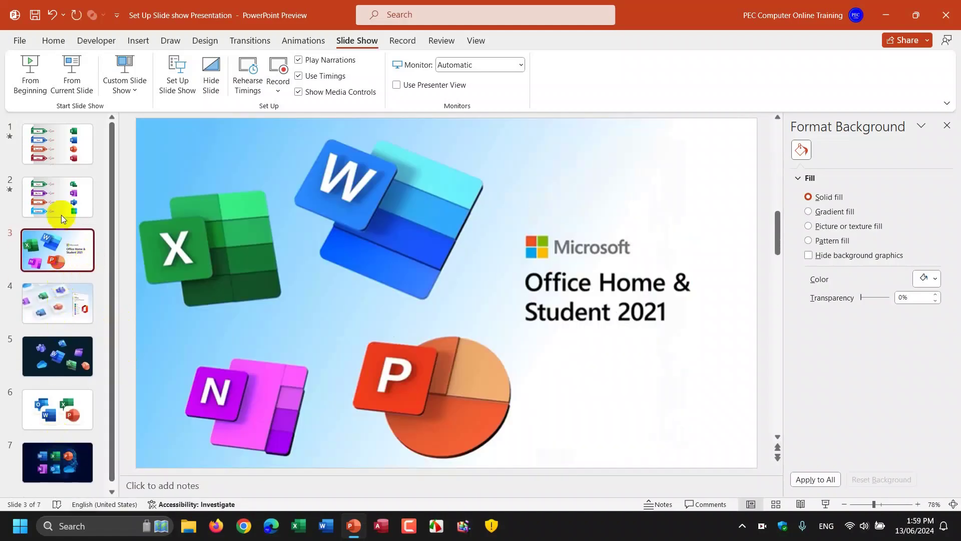
# Step: Display slide 1 with the Excel, Word, PowerPoint and Access arrows
pyautogui.click(56, 155)
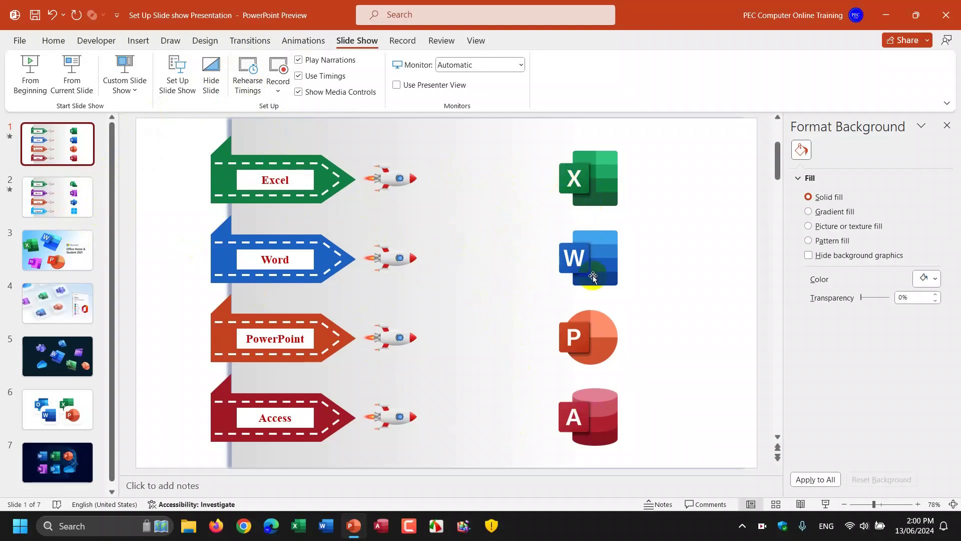
# Step: Browse slides 2 and 1, then land on slide 3, the Office Home & Student 2021 slide
pyautogui.click(81, 197)
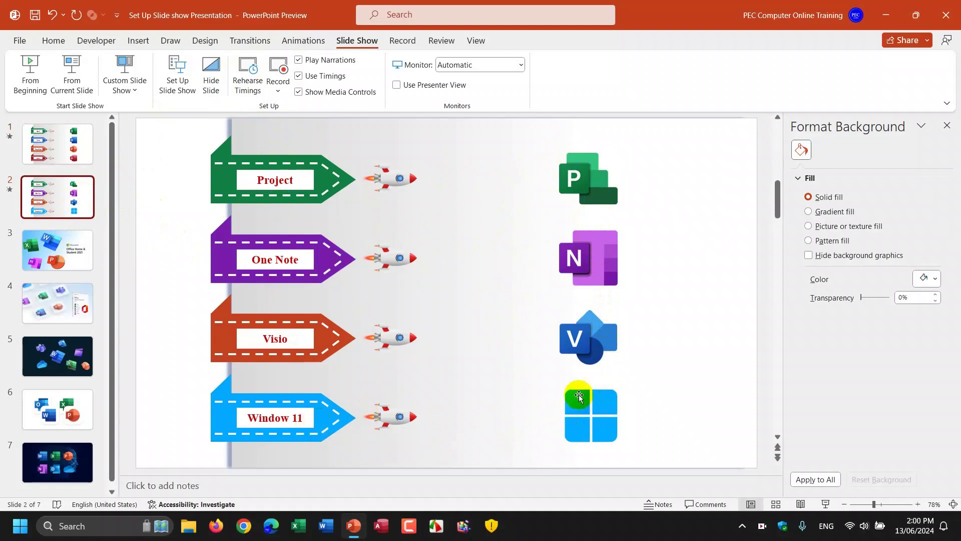
pyautogui.click(81, 154)
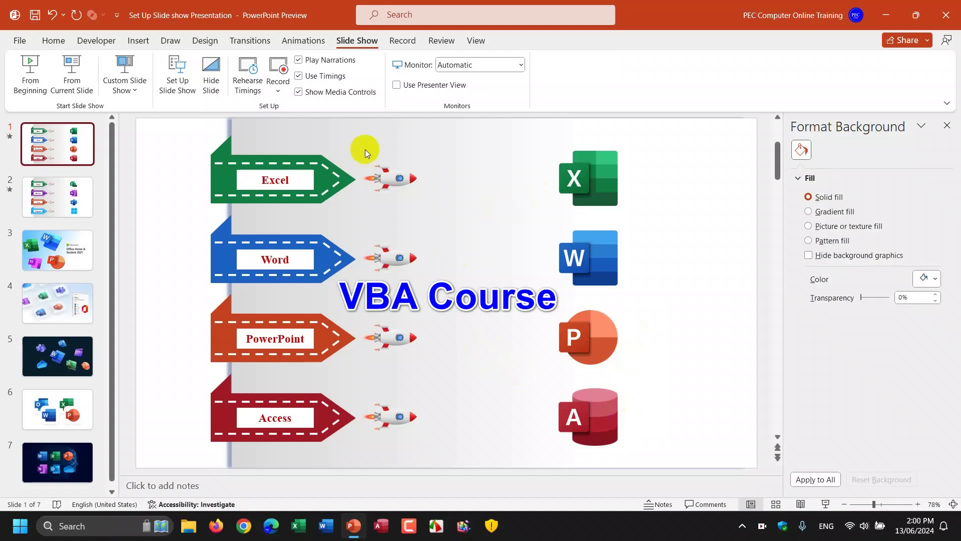
pyautogui.click(77, 197)
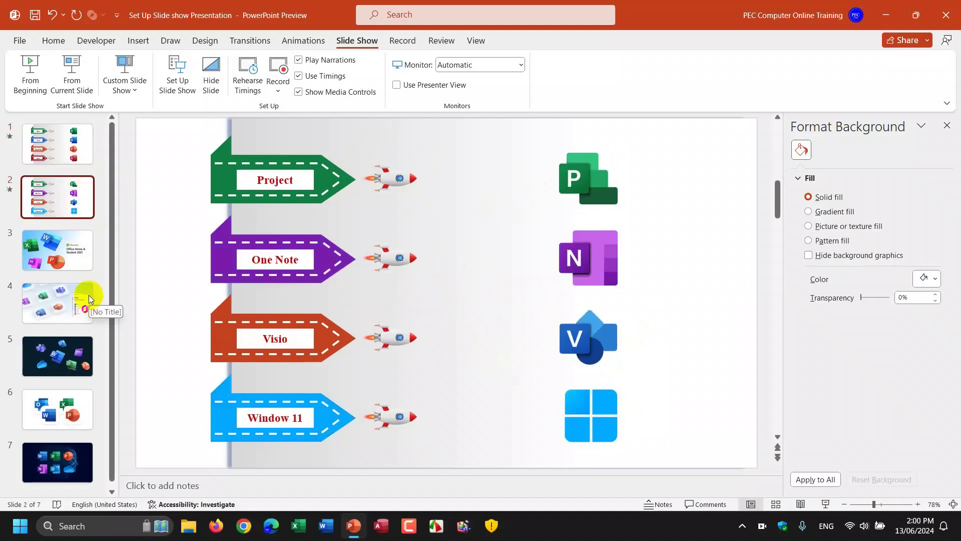
pyautogui.press('Down')
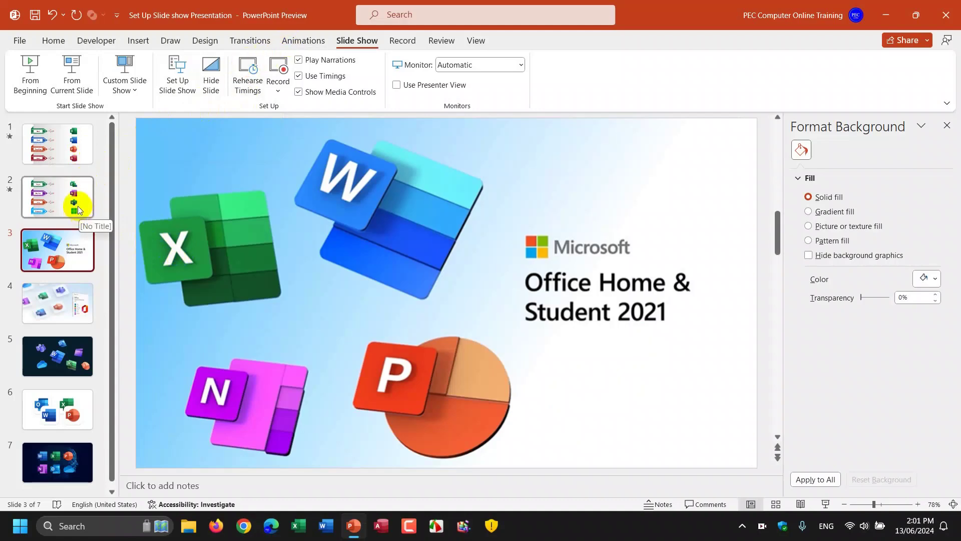
# Step: Set up the slide show to present only slides 3 through 7
pyautogui.click(178, 77)
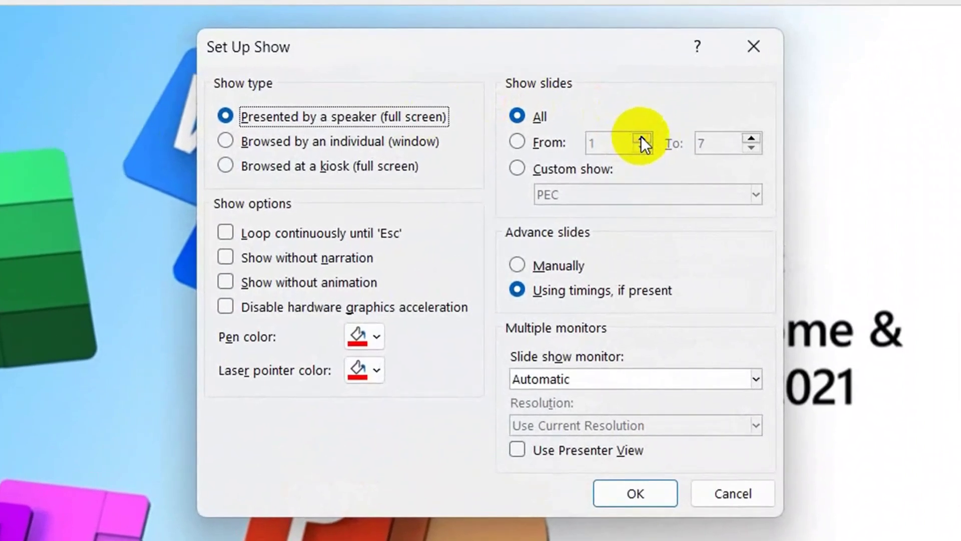
pyautogui.click(548, 143)
pyautogui.click(643, 139)
pyautogui.click(642, 139)
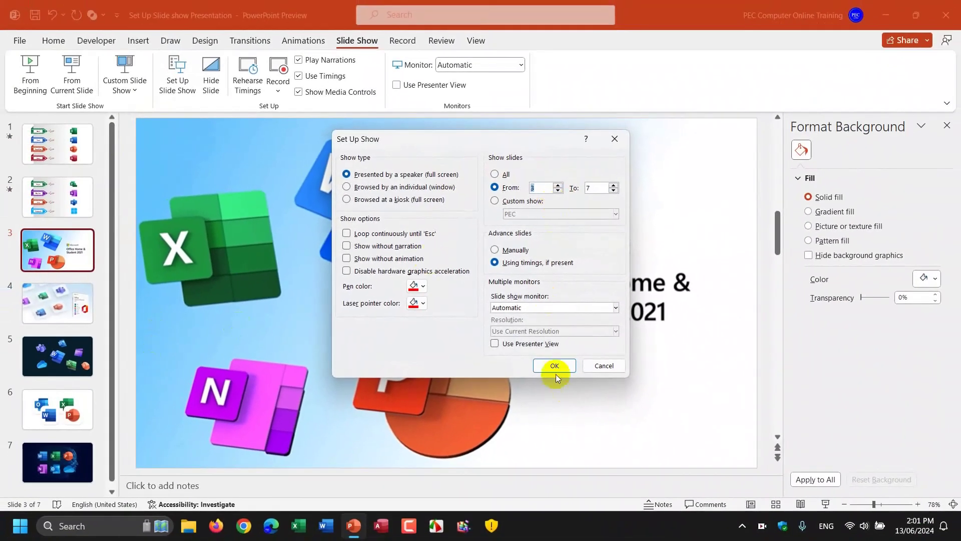
pyautogui.click(553, 366)
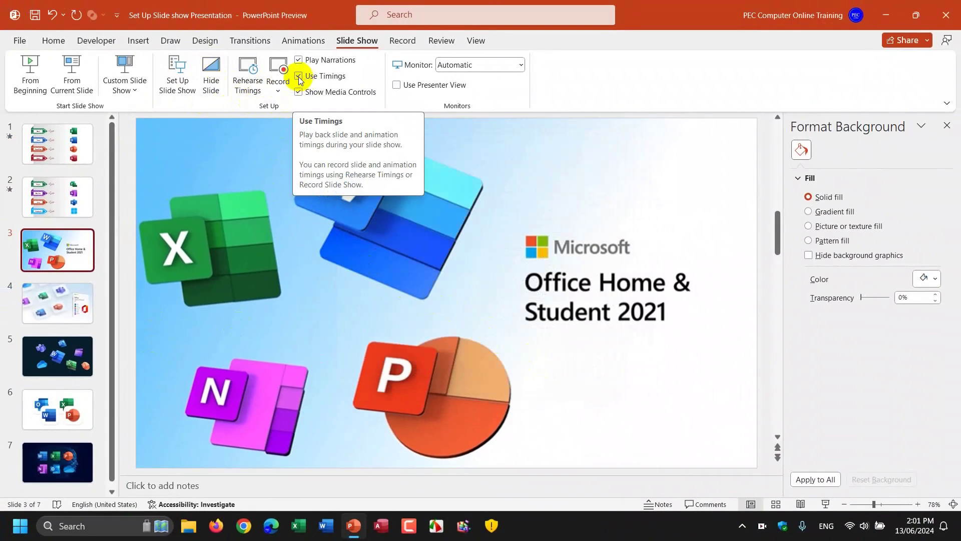
# Step: Rehearse timings across slides 3 to 7 and keep the 0:00:47 total timings
pyautogui.click(248, 88)
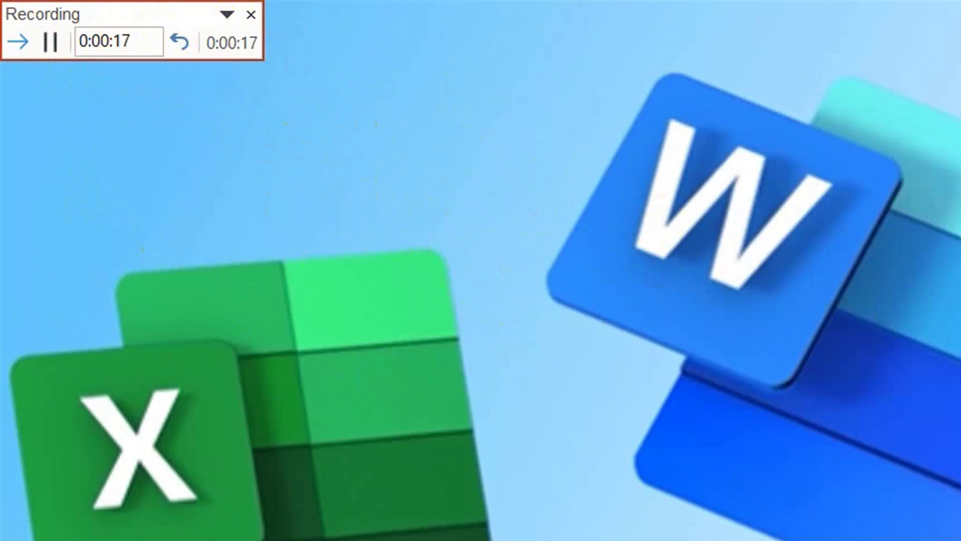
pyautogui.press('Right')
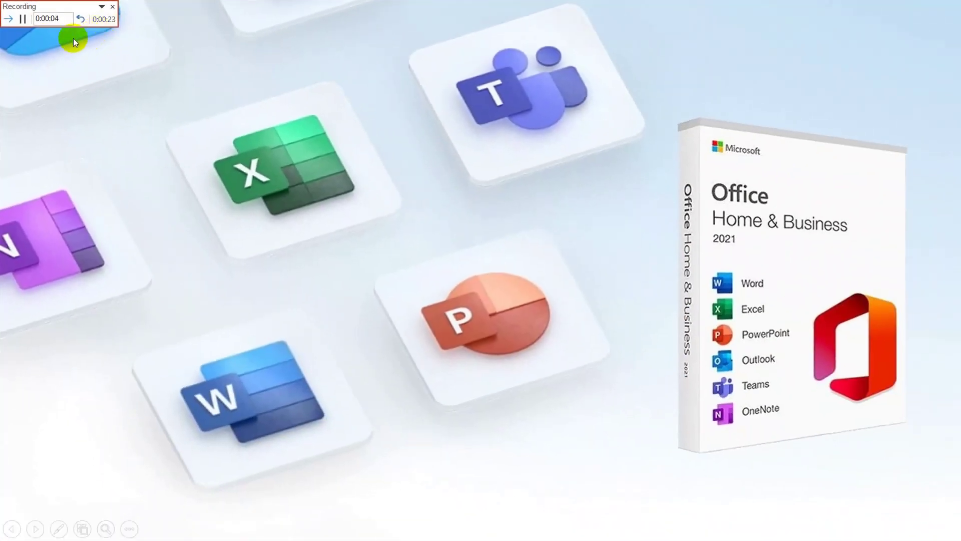
pyautogui.click(573, 208)
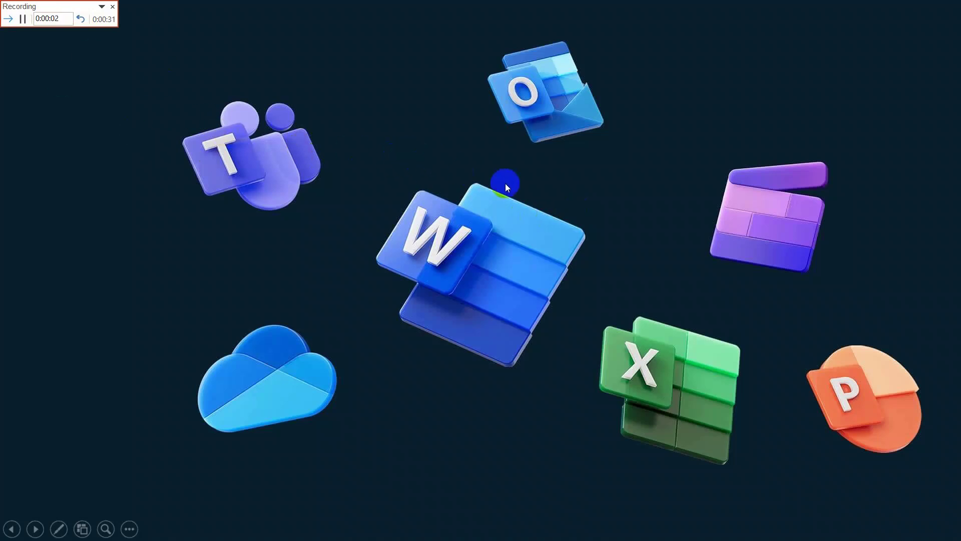
pyautogui.click(602, 217)
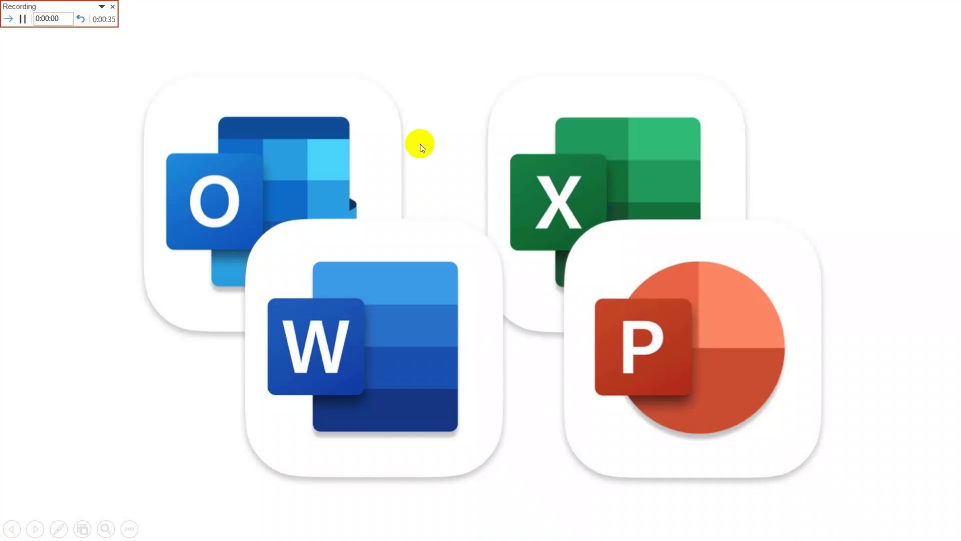
pyautogui.click(460, 186)
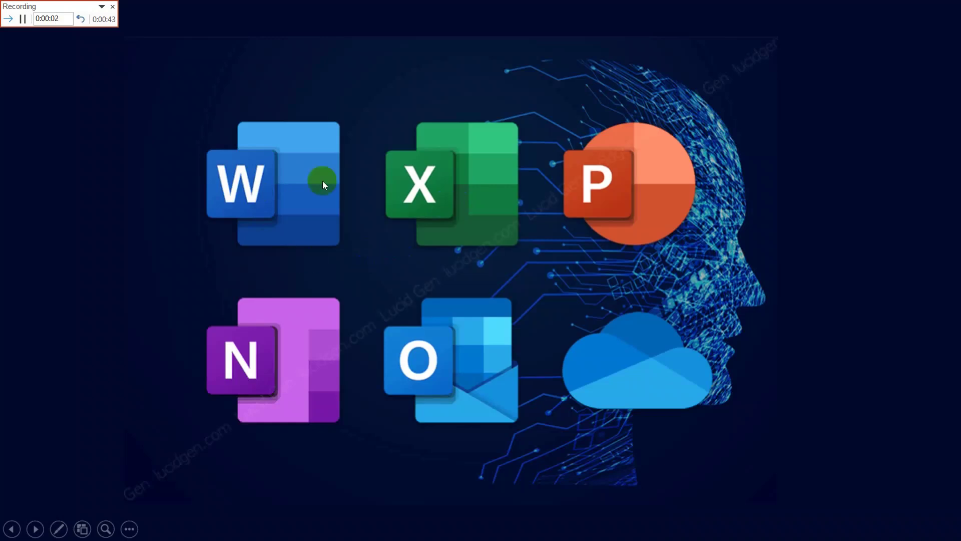
pyautogui.click(247, 178)
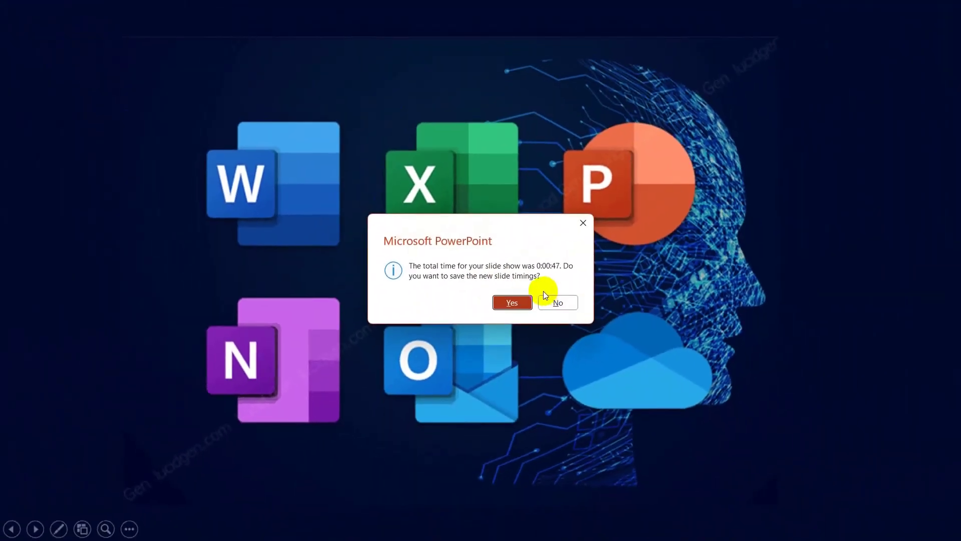
pyautogui.click(512, 301)
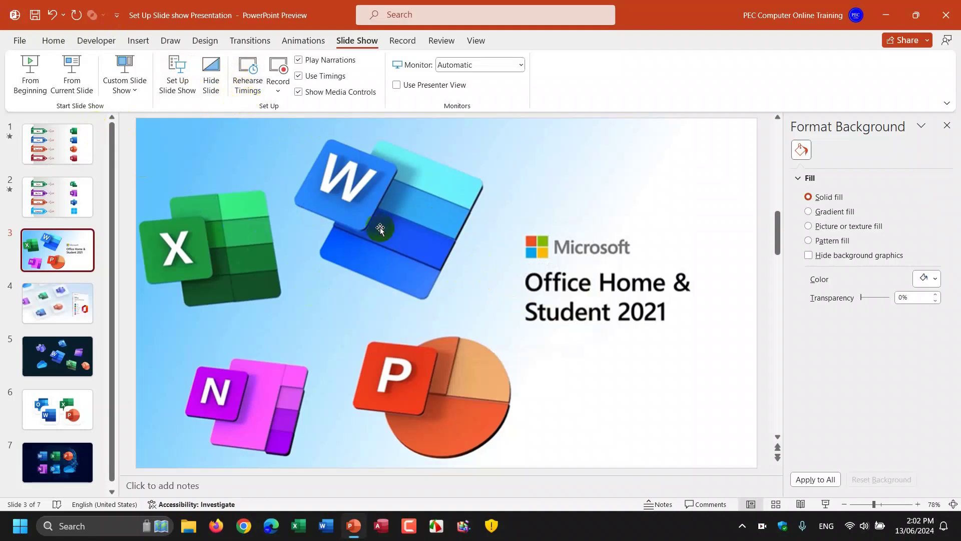
# Step: Run the slide show from the beginning on its timings, then exit to Normal view
pyautogui.click(33, 70)
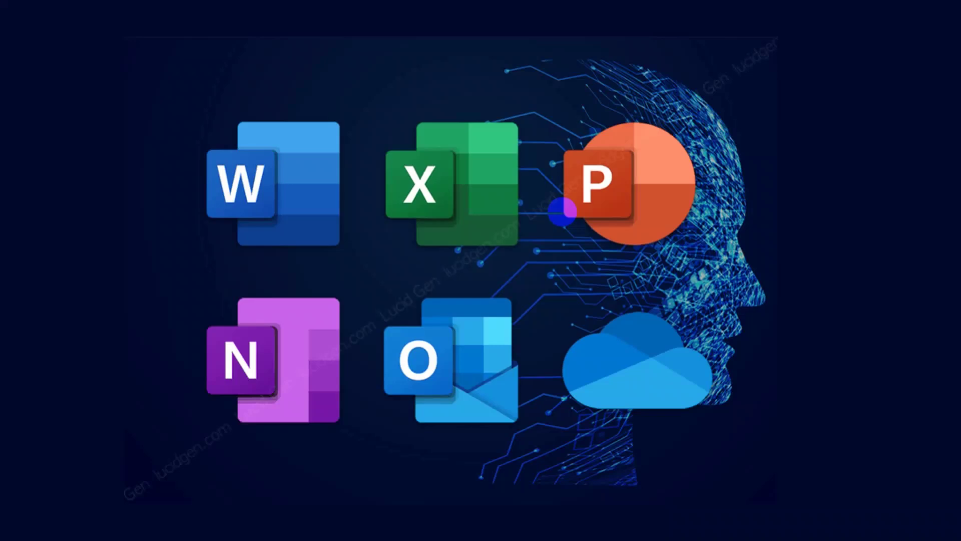
pyautogui.press('Escape')
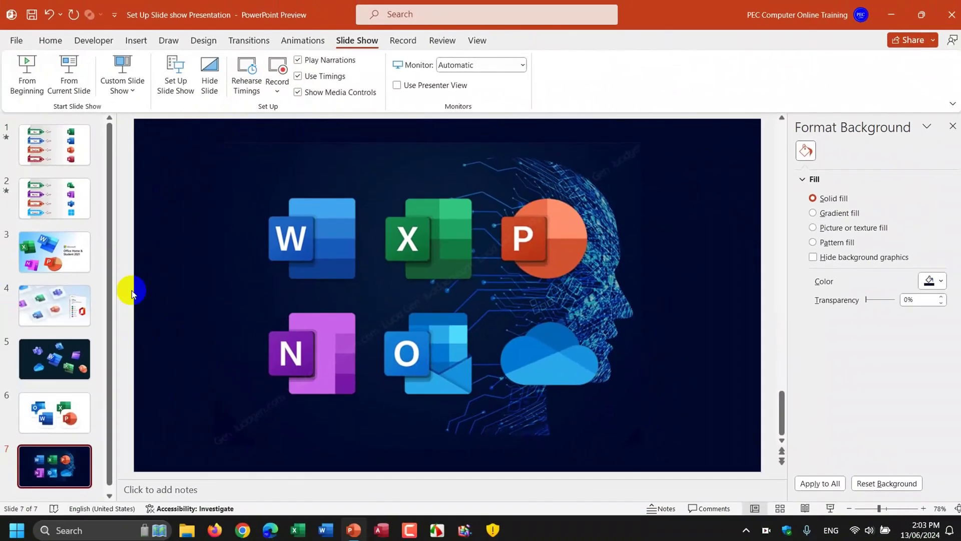
# Step: Turn off Use Timings and test the show by advancing slides manually
pyautogui.click(298, 77)
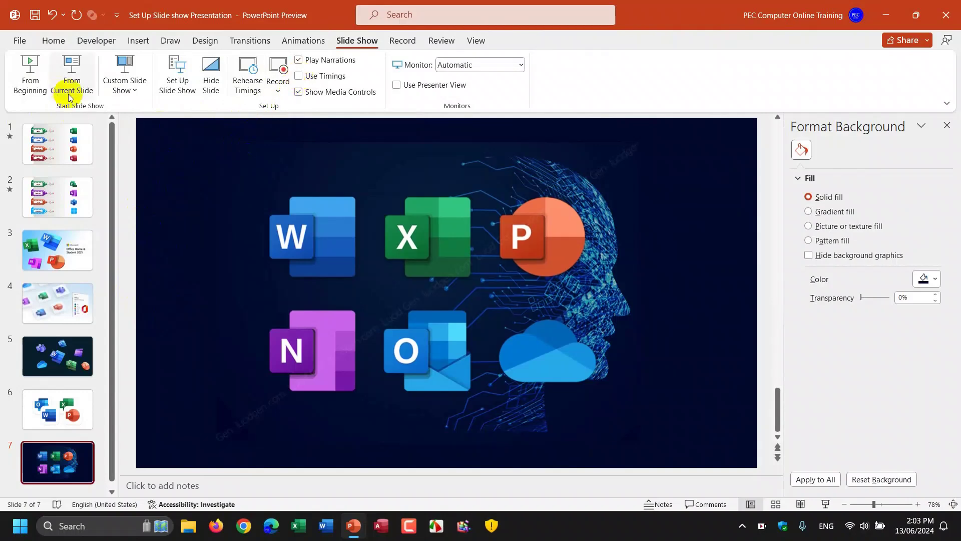
pyautogui.click(31, 80)
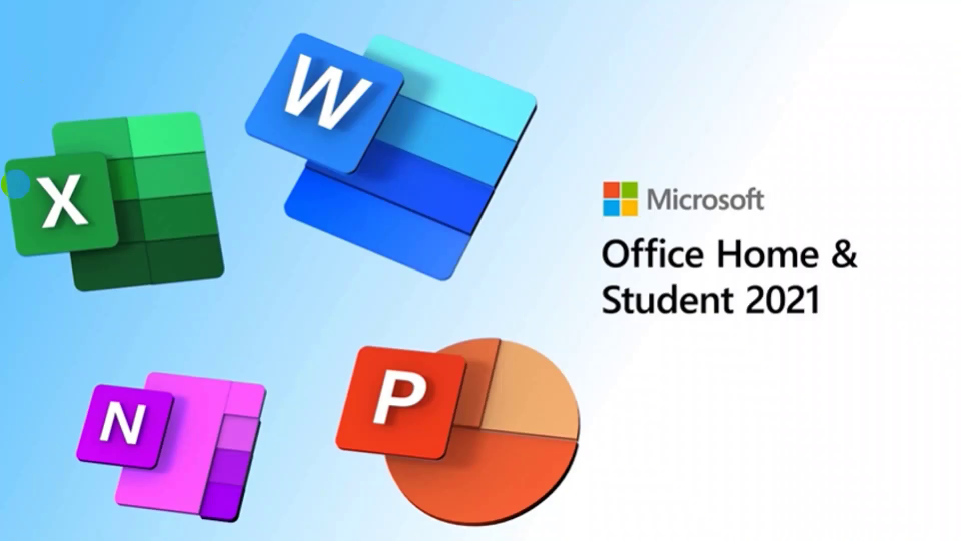
pyautogui.click(343, 301)
pyautogui.click(284, 211)
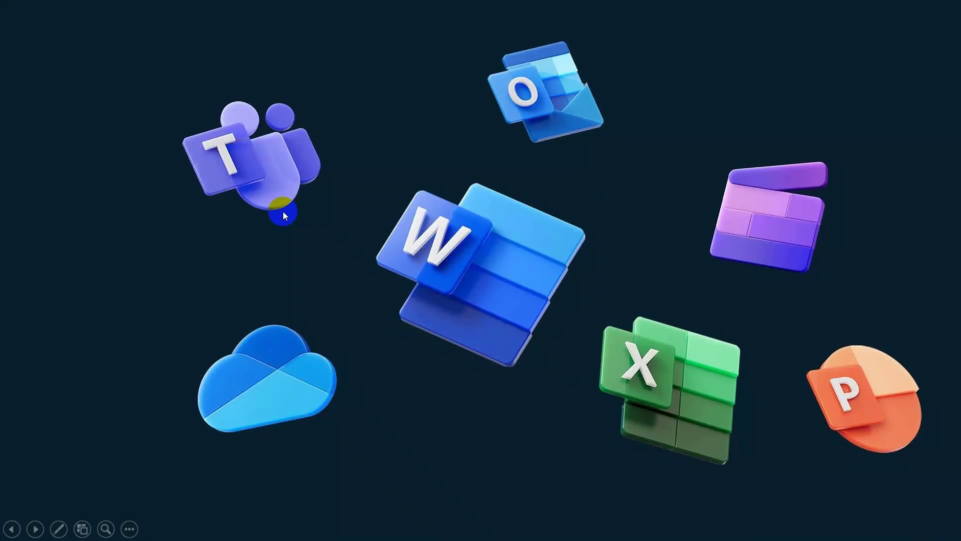
pyautogui.press('Escape')
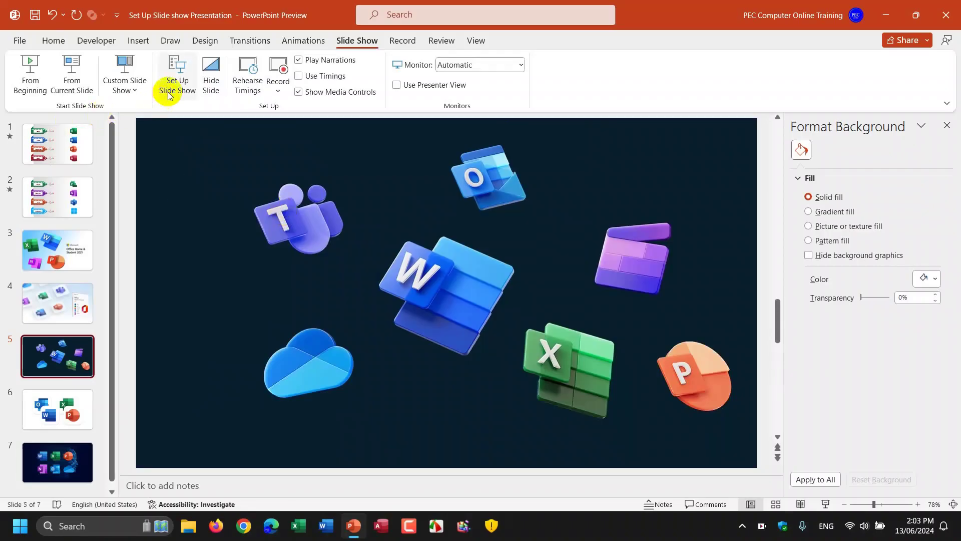
# Step: Change the slide show setup to show all slides instead of 3 to 7
pyautogui.click(176, 84)
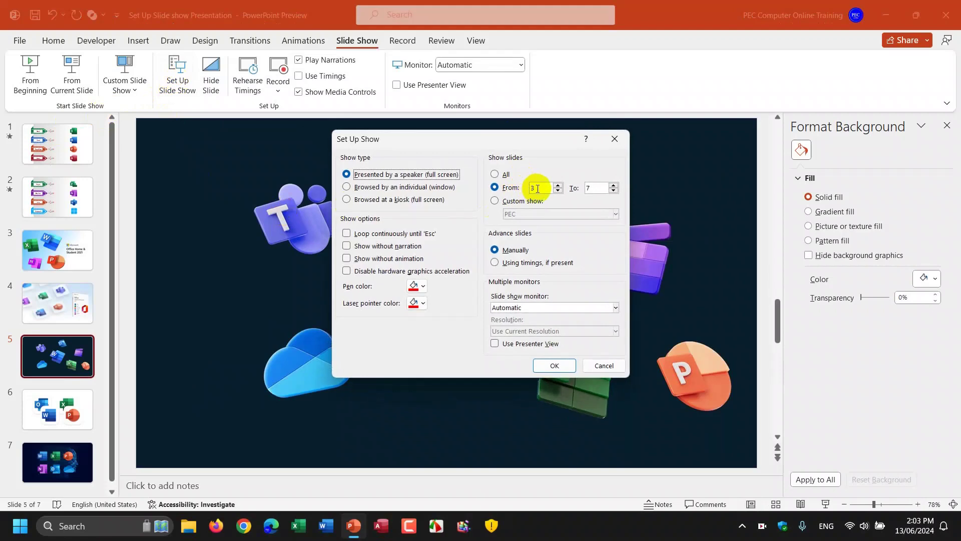
pyautogui.moveTo(540, 188)
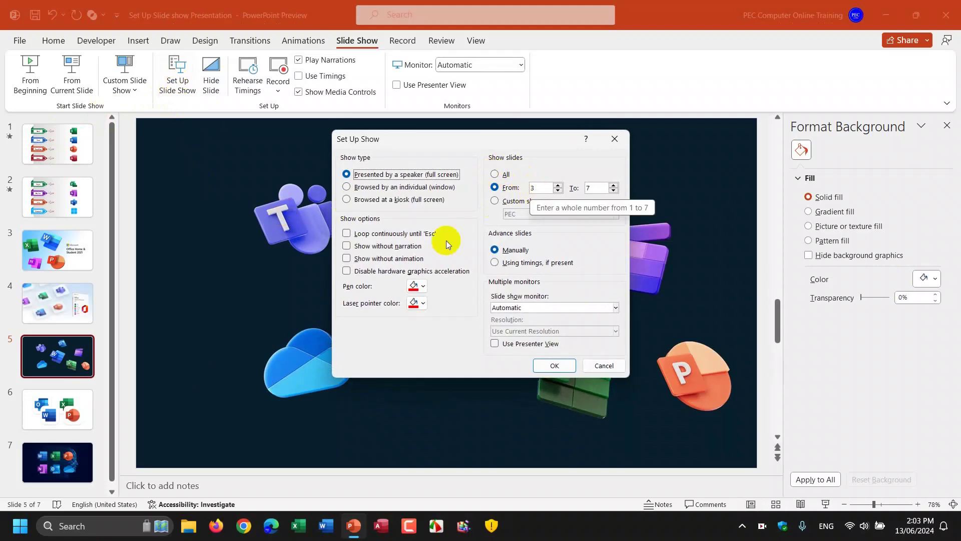
pyautogui.click(495, 174)
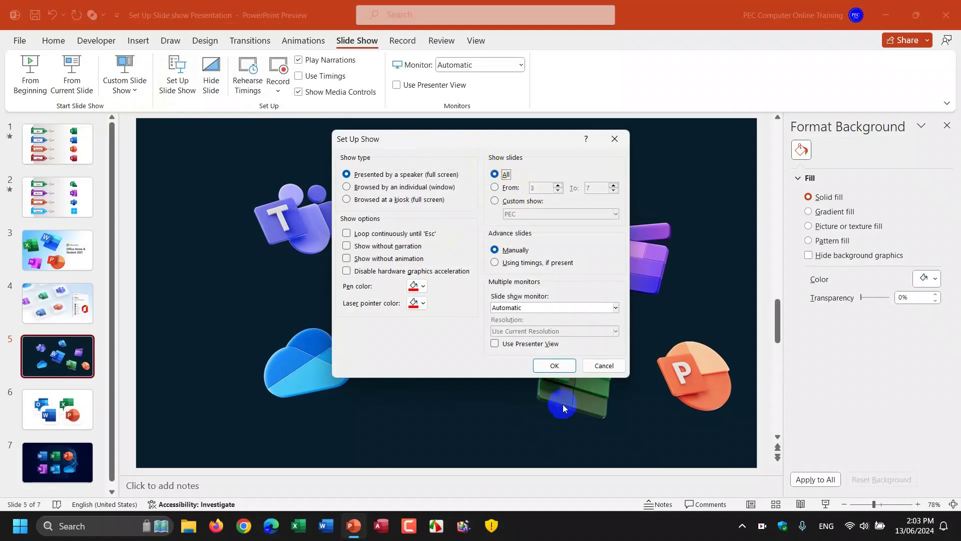
pyautogui.click(556, 365)
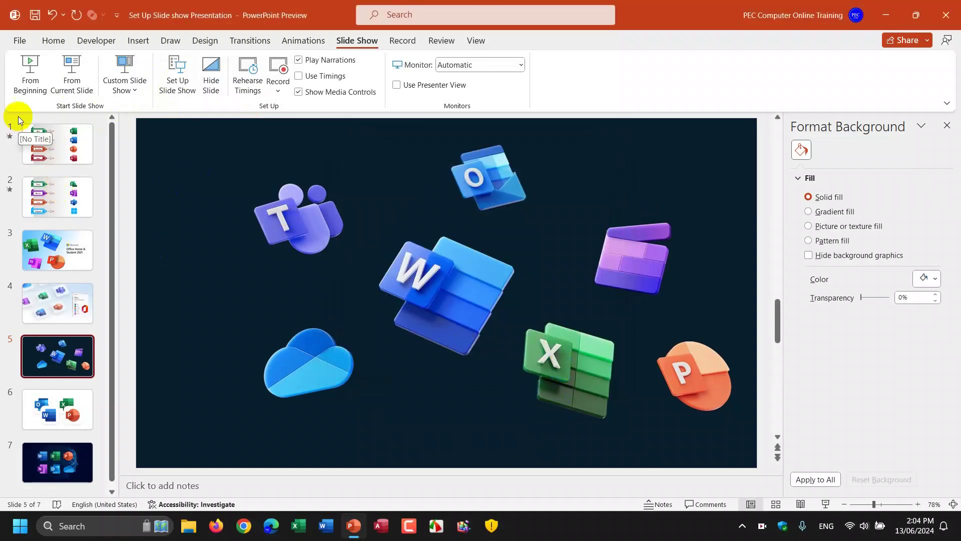
pyautogui.click(29, 76)
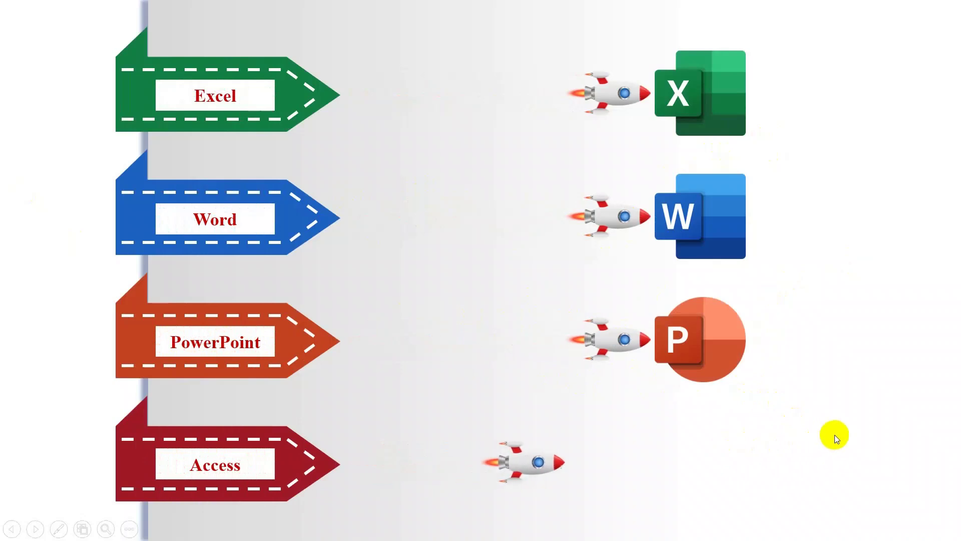
pyautogui.click(860, 387)
pyautogui.click(786, 344)
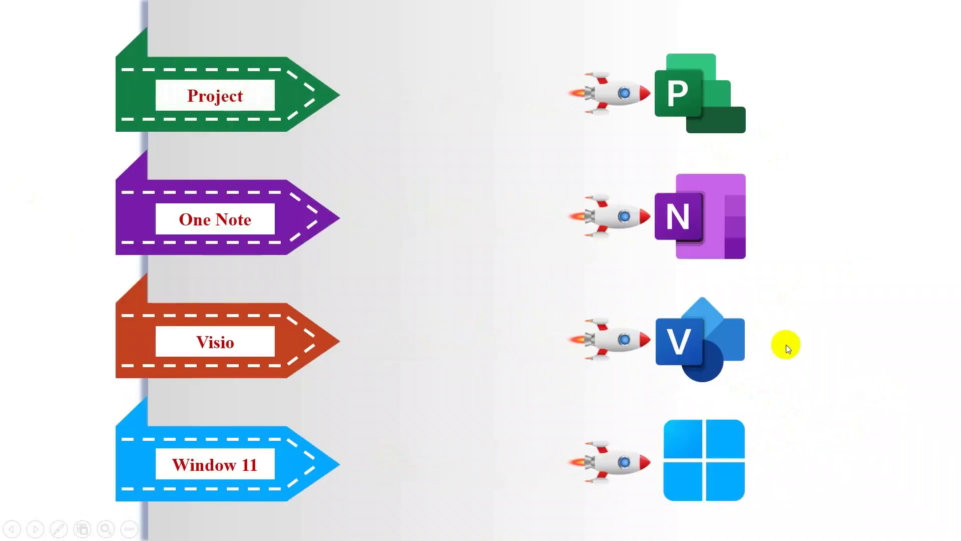
pyautogui.click(798, 340)
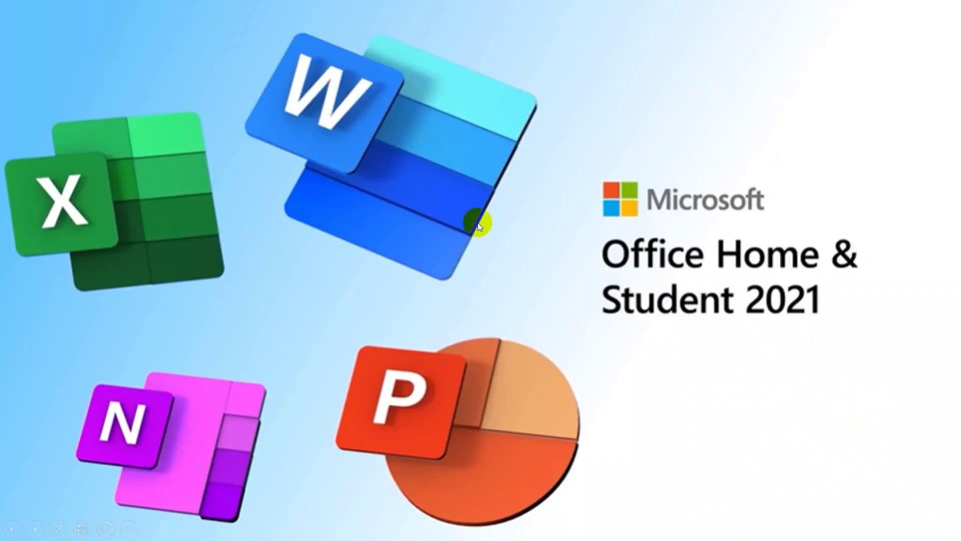
pyautogui.click(548, 246)
pyautogui.click(608, 299)
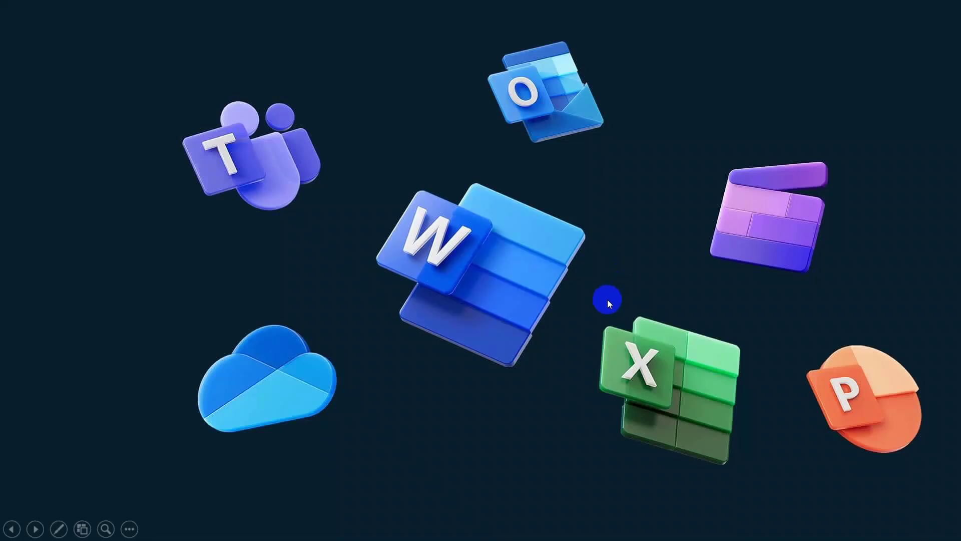
pyautogui.press('Escape')
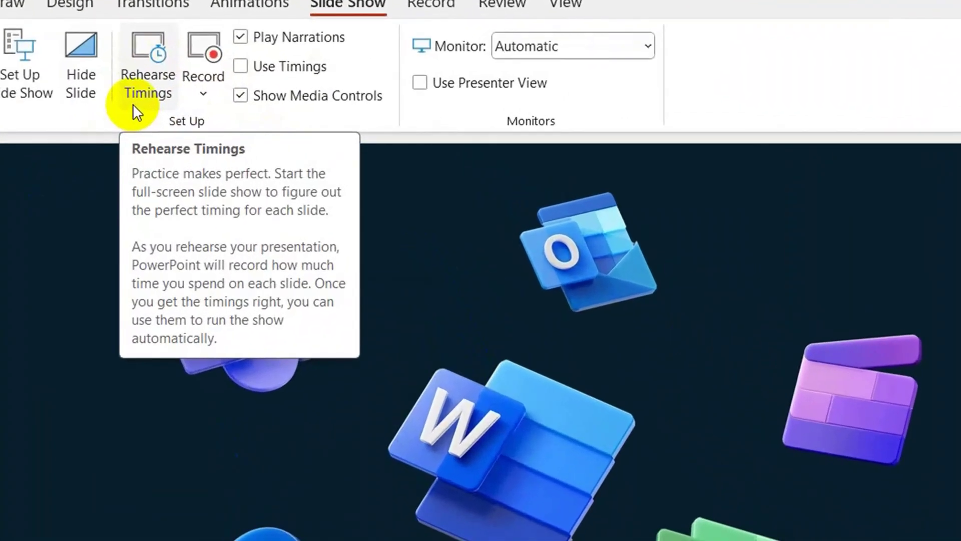
# Step: Clear the recorded timings on all slides from the Record dropdown
pyautogui.click(204, 94)
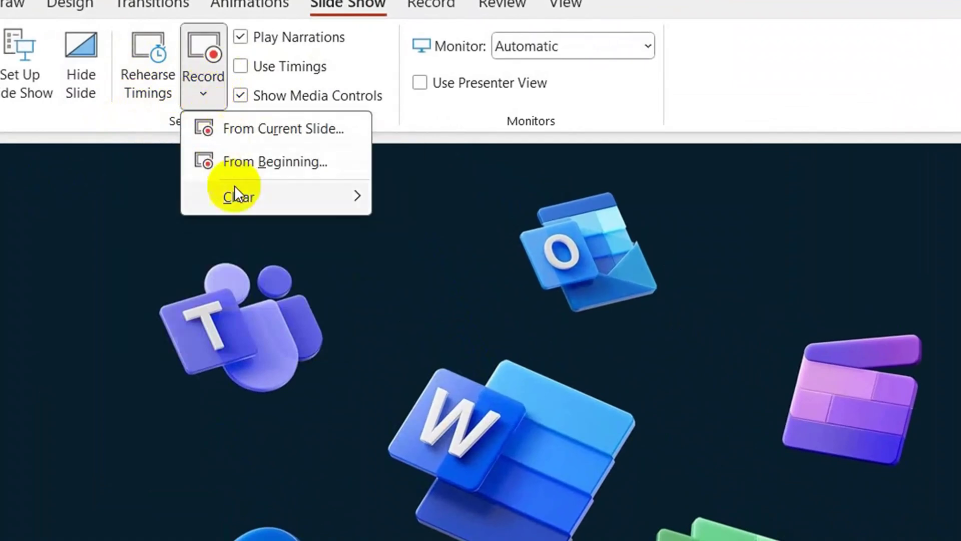
pyautogui.click(260, 197)
pyautogui.moveTo(239, 197)
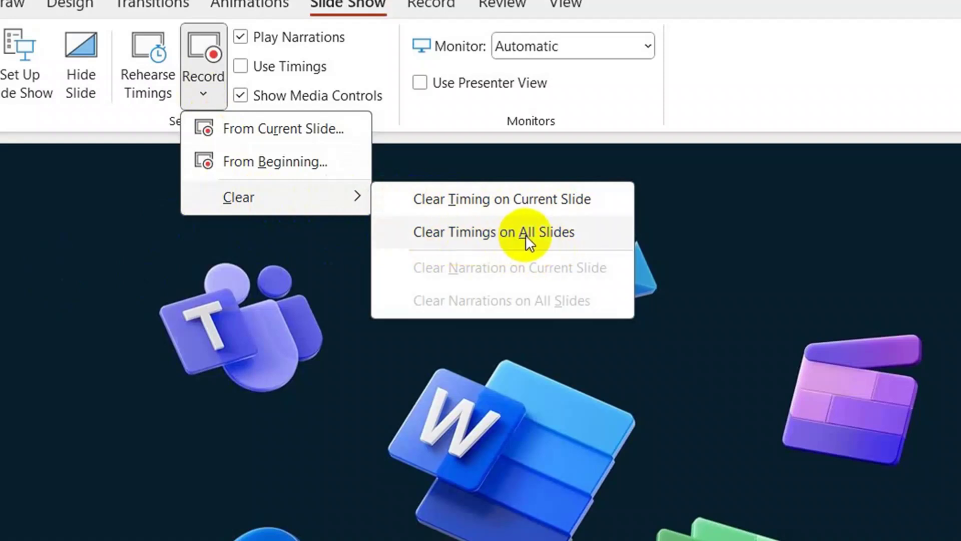
pyautogui.click(504, 230)
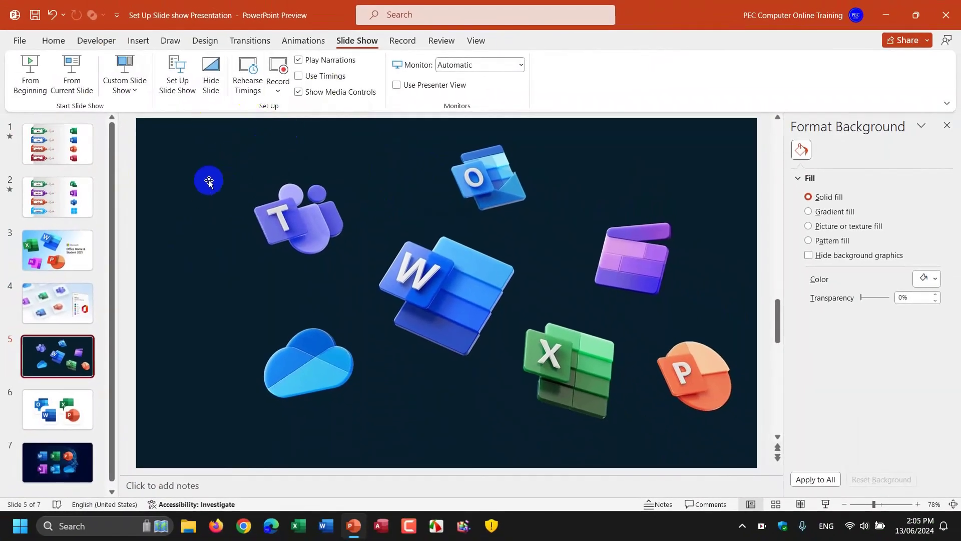
# Step: View slide 1, then slide 2 with the Project, One Note, Visio and Window 11 banners
pyautogui.click(42, 151)
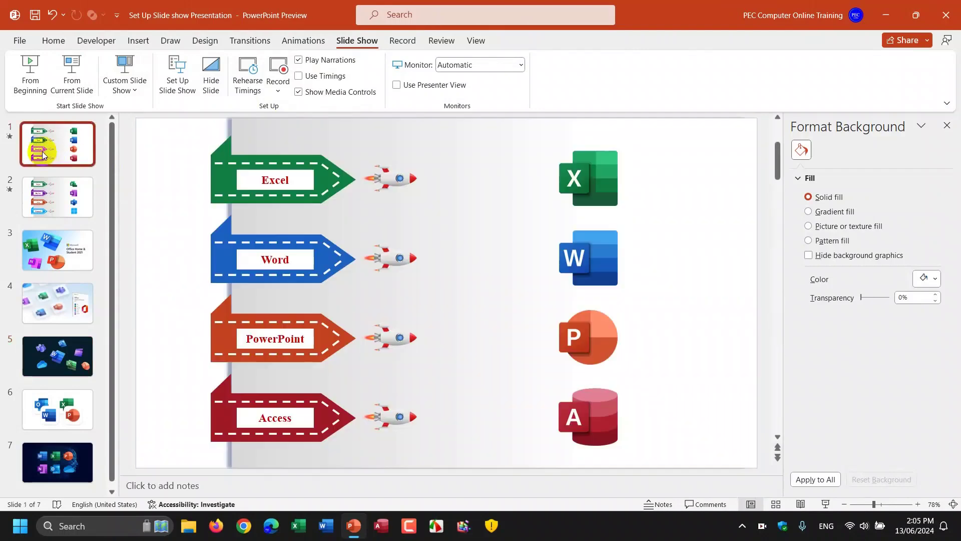
pyautogui.click(55, 200)
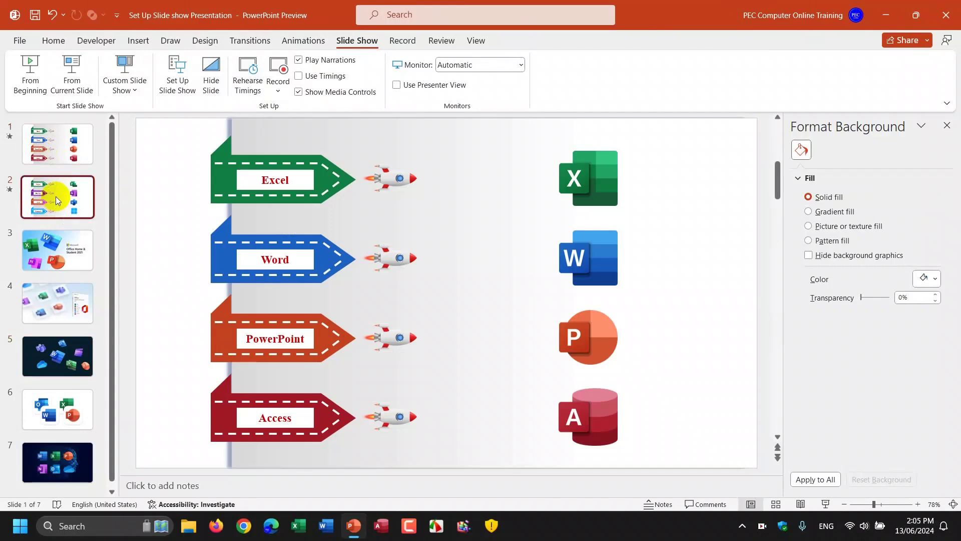